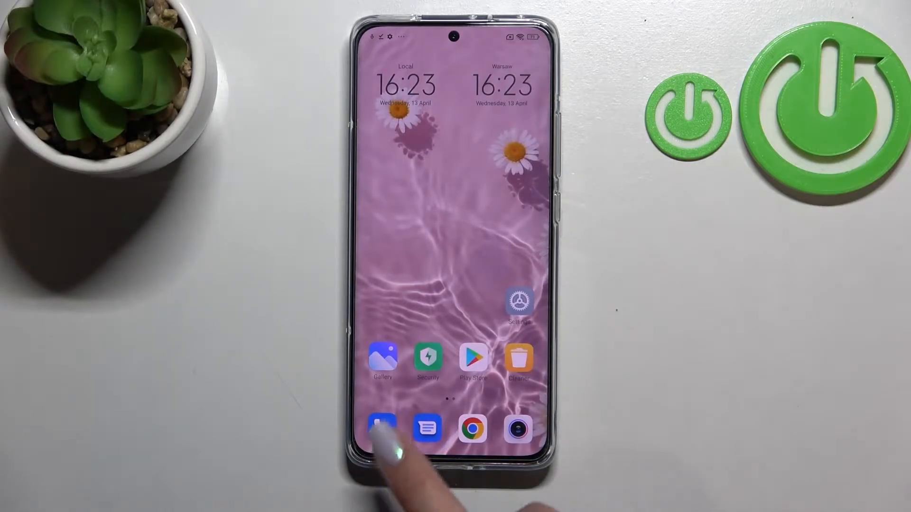
Step: Launch the Phone app from the dock and show its number keypad
click(382, 428)
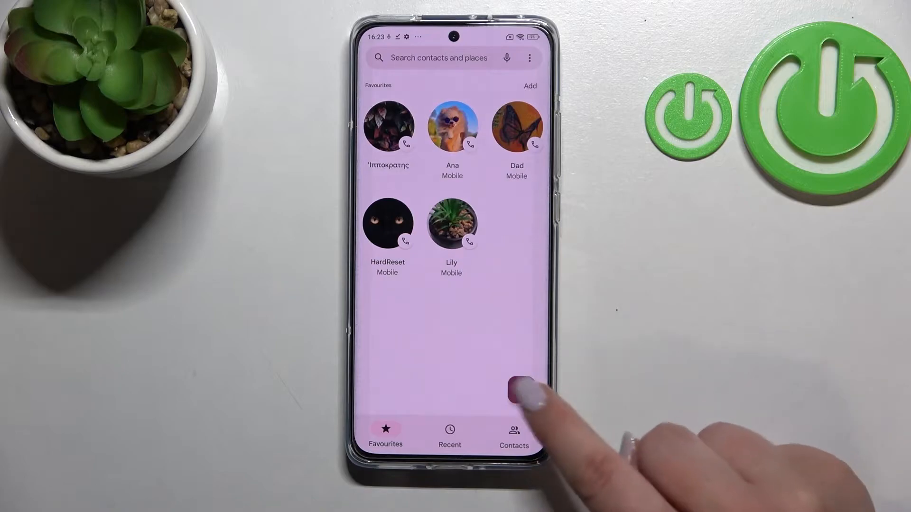
click(521, 389)
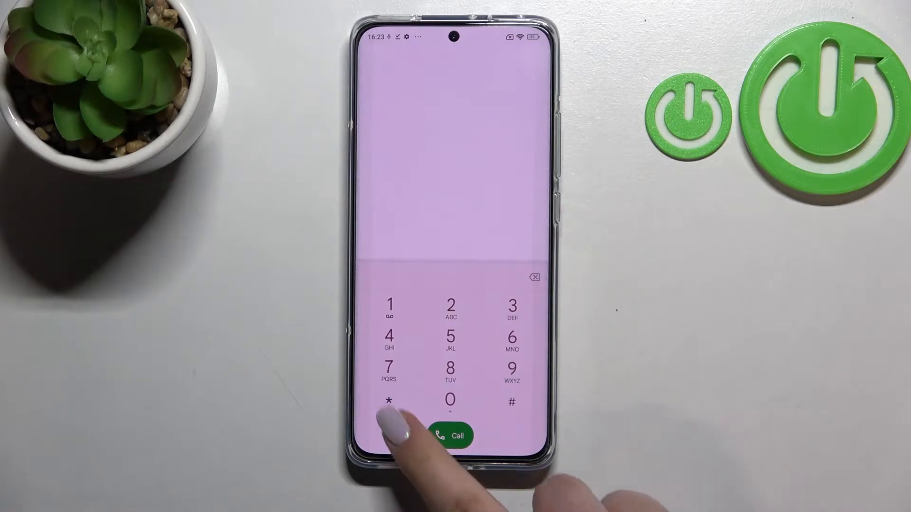
click(389, 400)
click(512, 402)
click(450, 401)
click(512, 338)
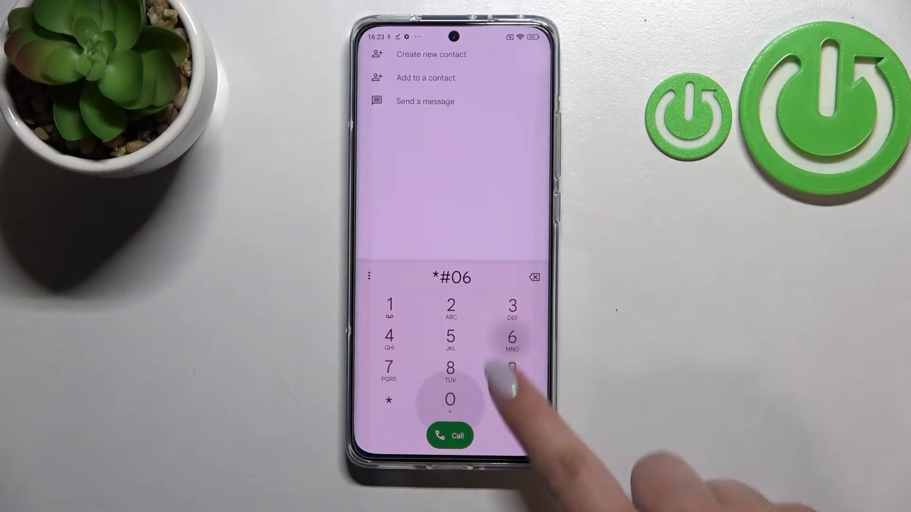
click(511, 402)
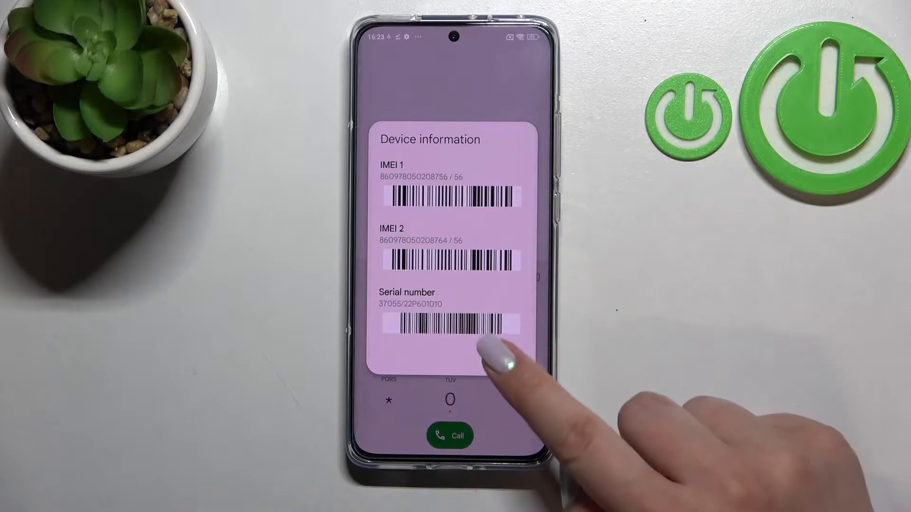
click(508, 357)
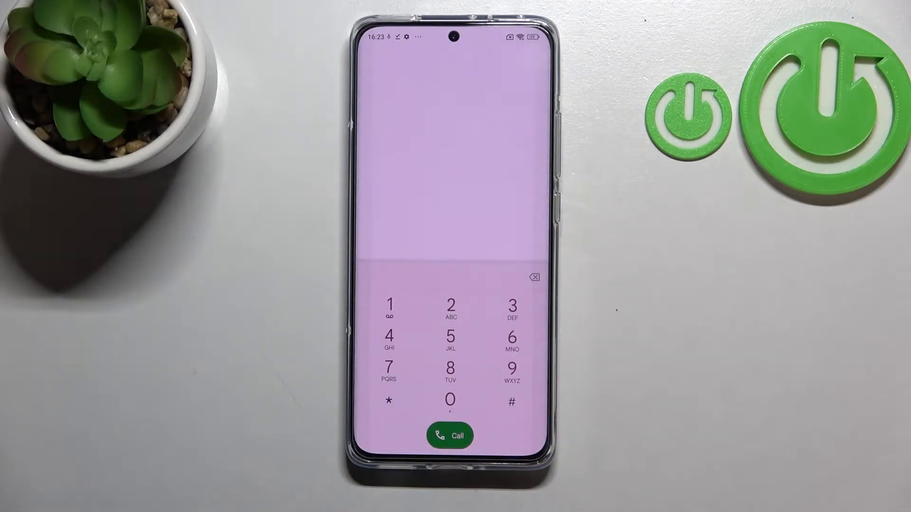
Step: Dial the secret code *#*#4636#*#* to reach the hidden Testing menu
click(389, 401)
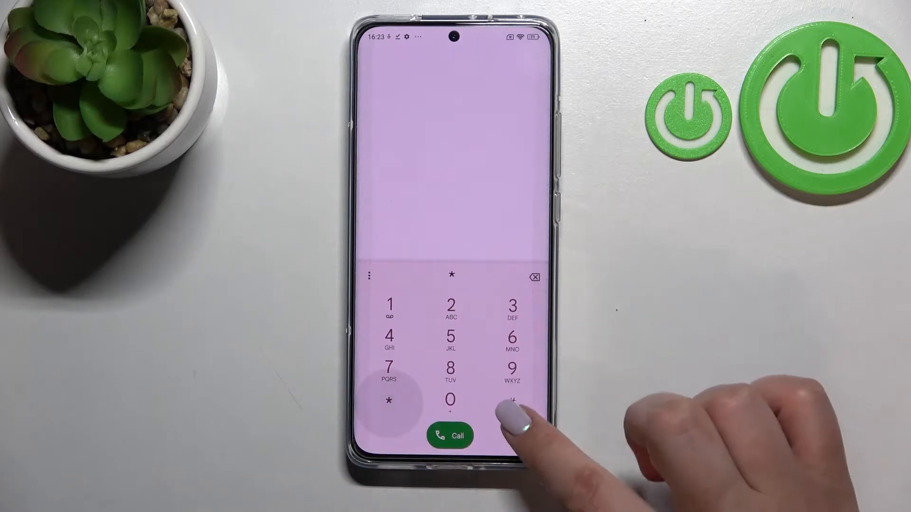
click(512, 400)
click(389, 401)
click(512, 401)
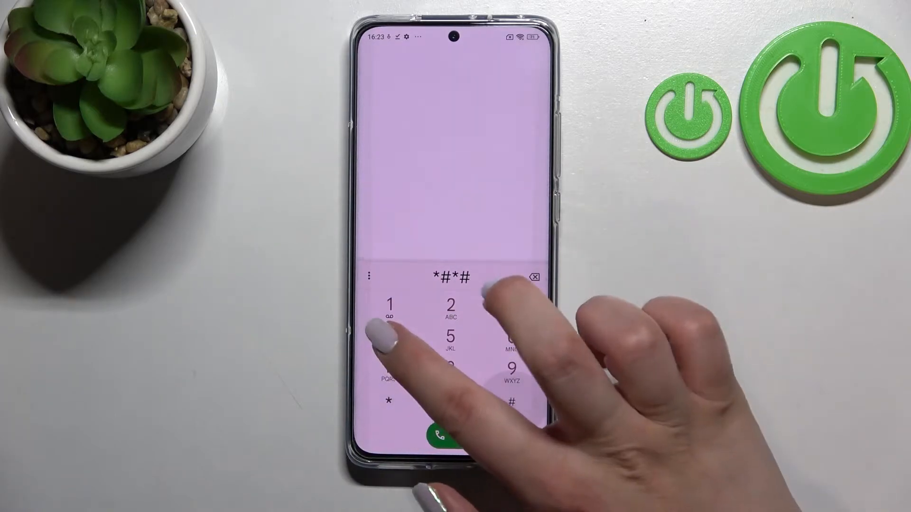
click(389, 340)
click(513, 341)
text(4636#)
click(513, 306)
click(511, 337)
click(512, 400)
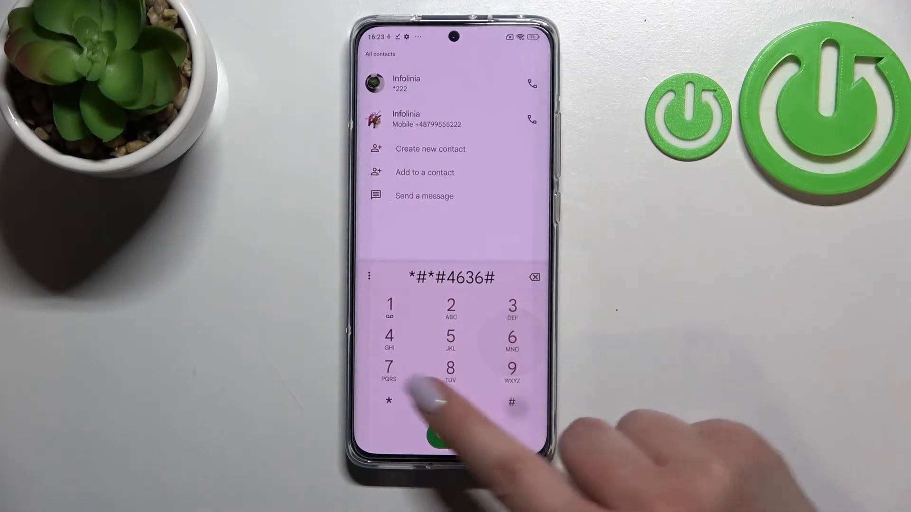
click(389, 401)
click(511, 401)
click(389, 401)
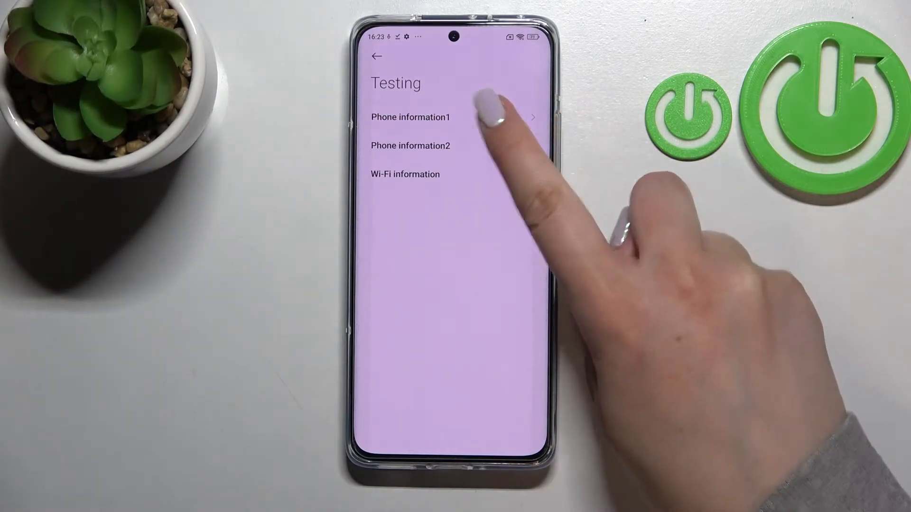
click(448, 118)
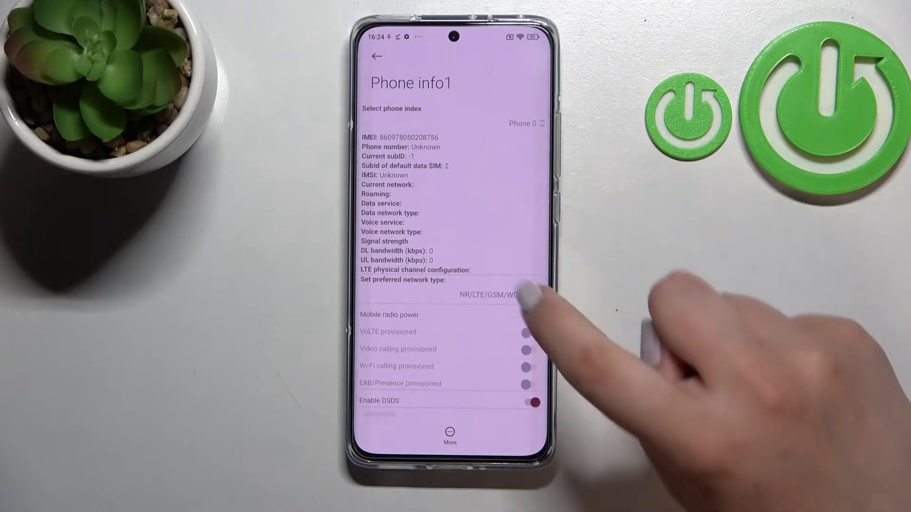
scroll(456, 285, down, 10)
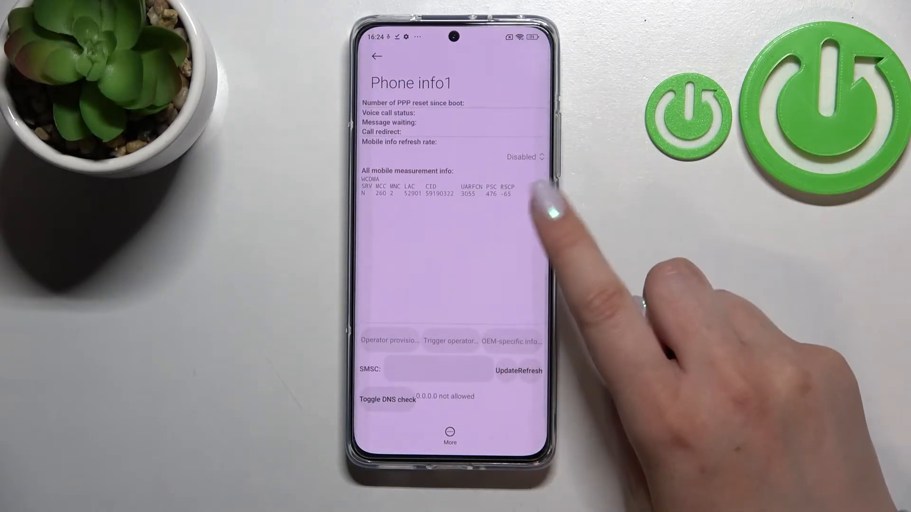
scroll(498, 284, up, 5)
scroll(456, 285, up, 5)
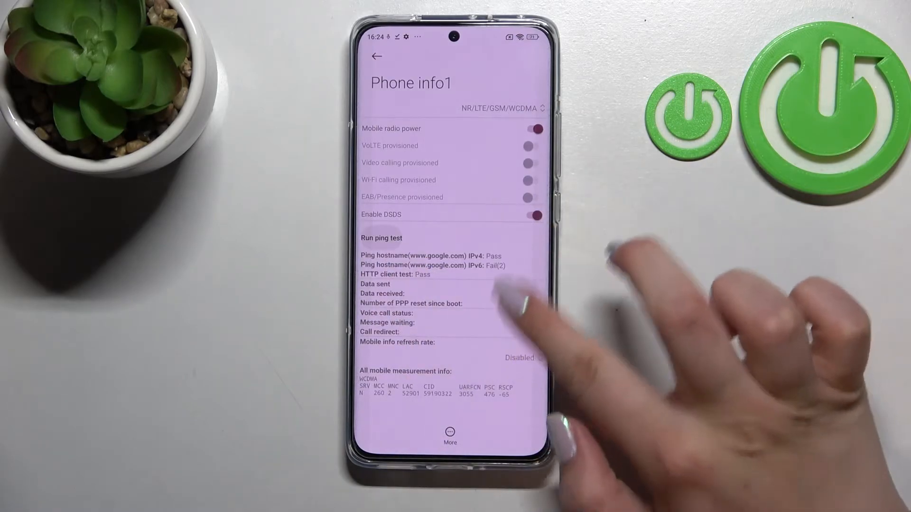
scroll(455, 285, down, 5)
click(450, 432)
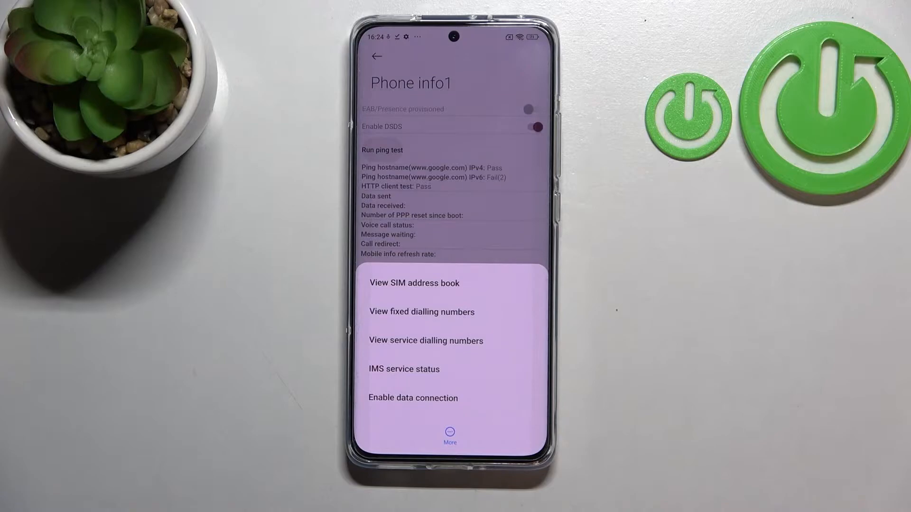
click(542, 245)
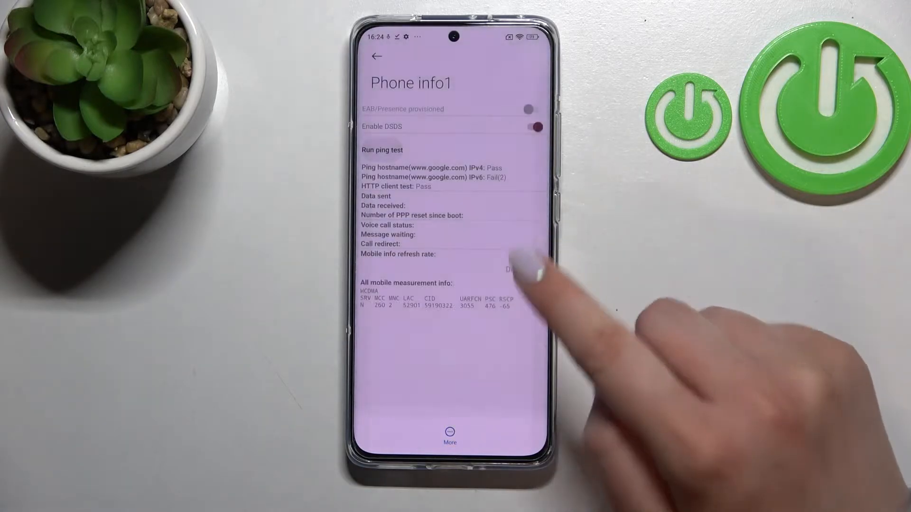
key(Escape)
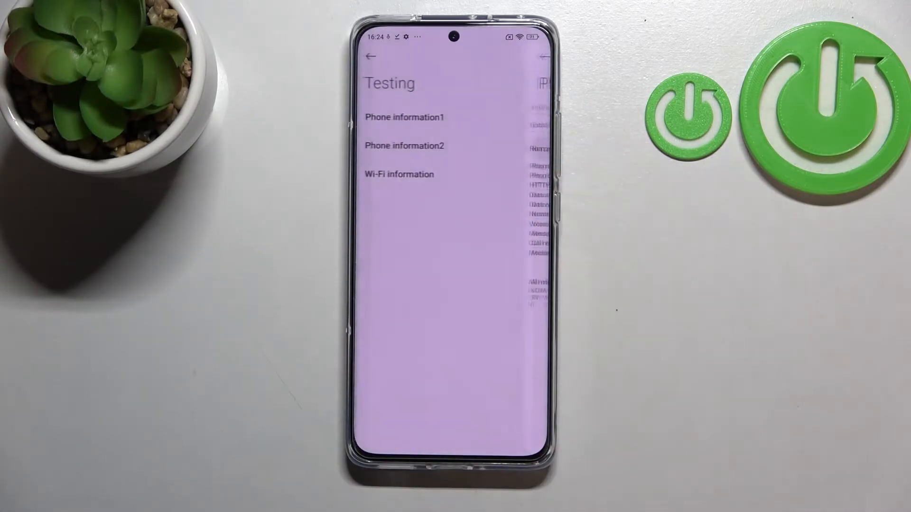
click(470, 175)
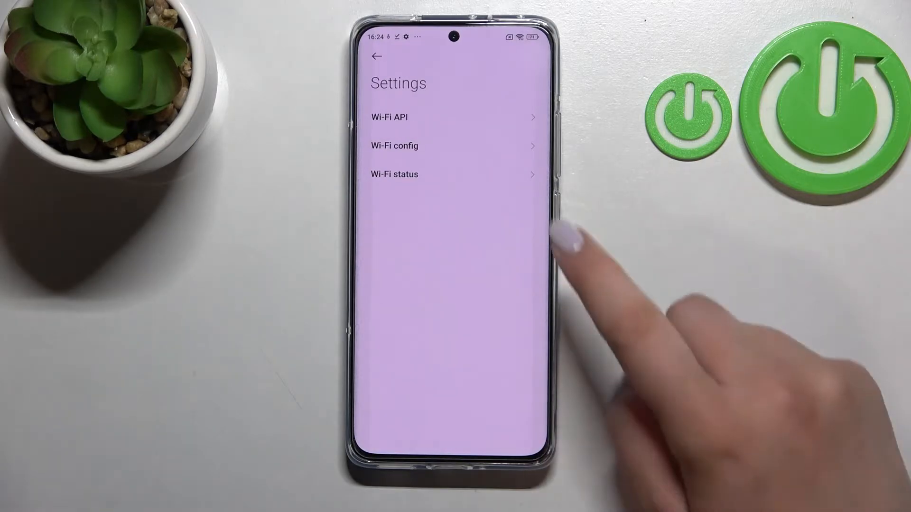
click(448, 174)
click(384, 66)
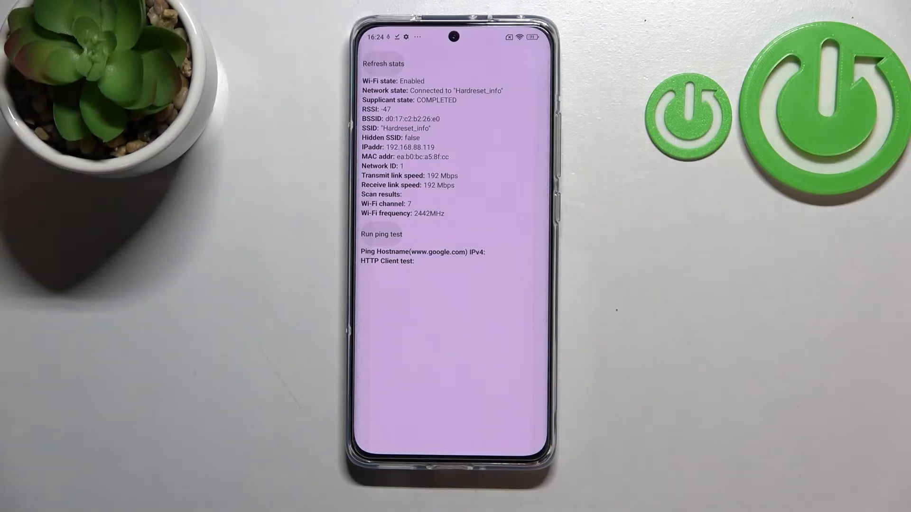
click(382, 234)
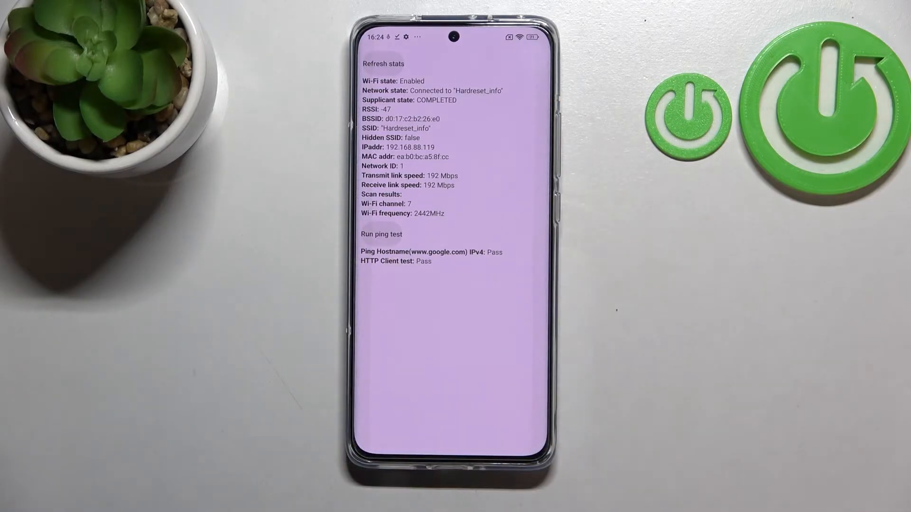
key(Escape)
key(Escape)
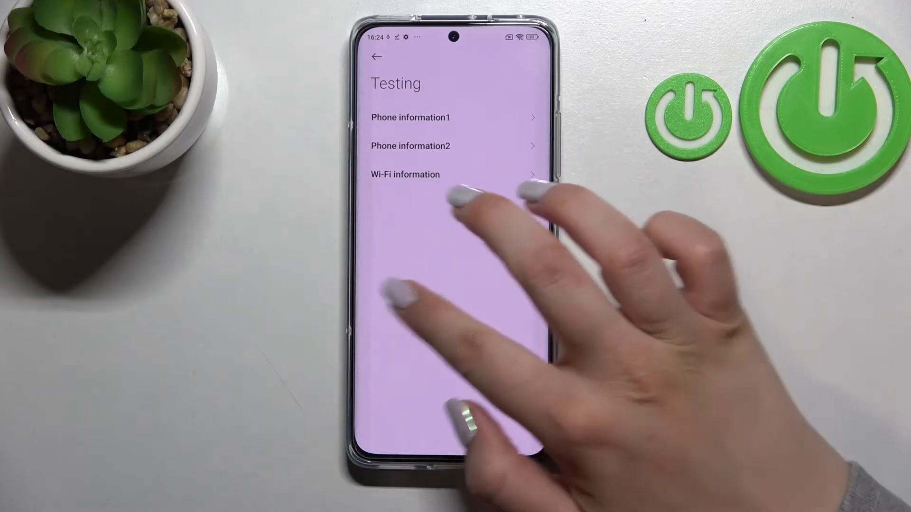
key(Escape)
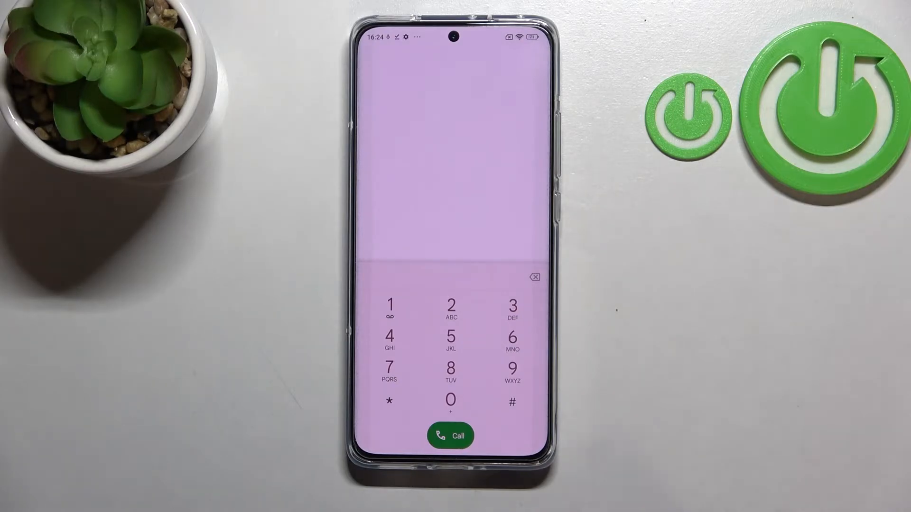
Step: Dial the secret code *#*#225#*#* to bring up the Calendar info page
click(390, 402)
click(513, 402)
click(389, 402)
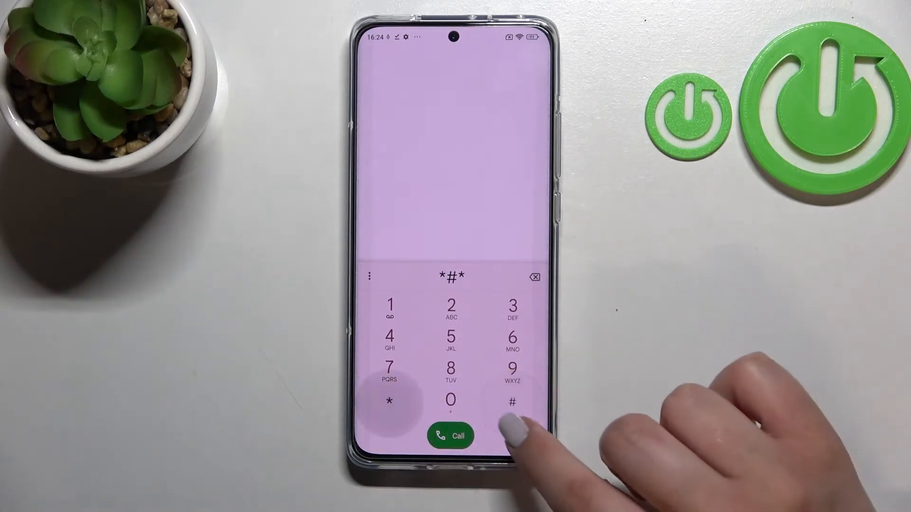
click(513, 402)
text(#225)
click(452, 308)
click(451, 340)
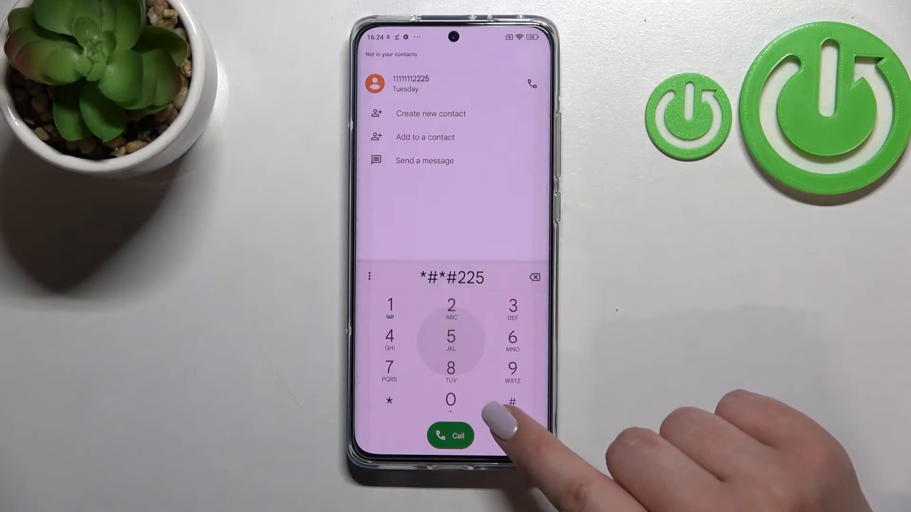
click(513, 402)
click(389, 401)
click(513, 402)
click(389, 402)
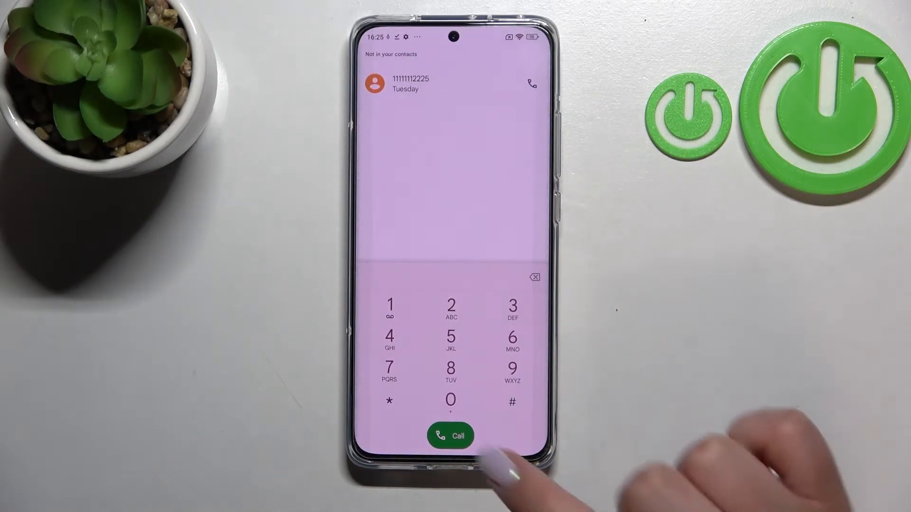
text(*#*#)
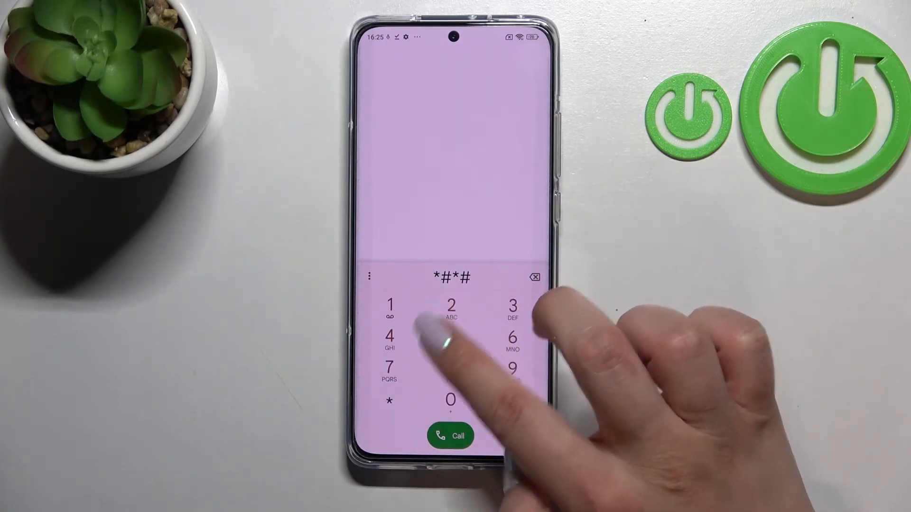
text(426#)
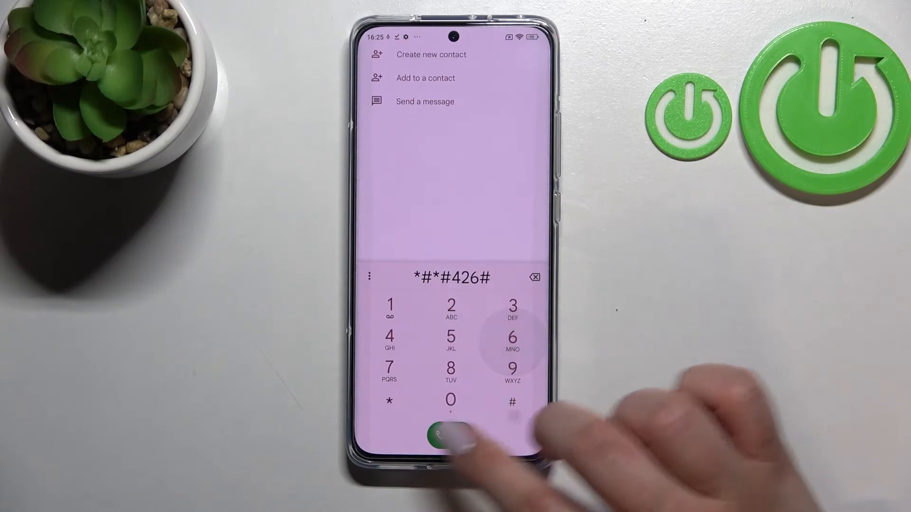
text(*#)
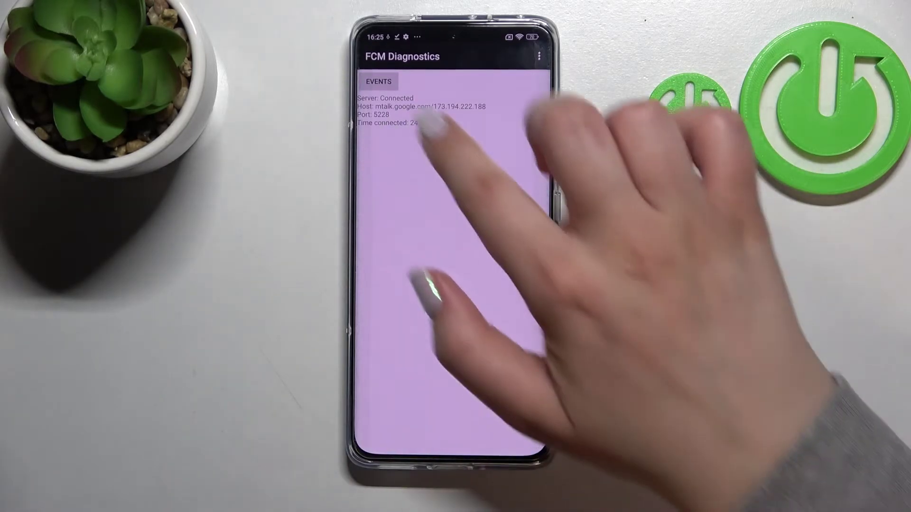
Step: Show the FCM events log and enable Advanced view from its menu
click(379, 81)
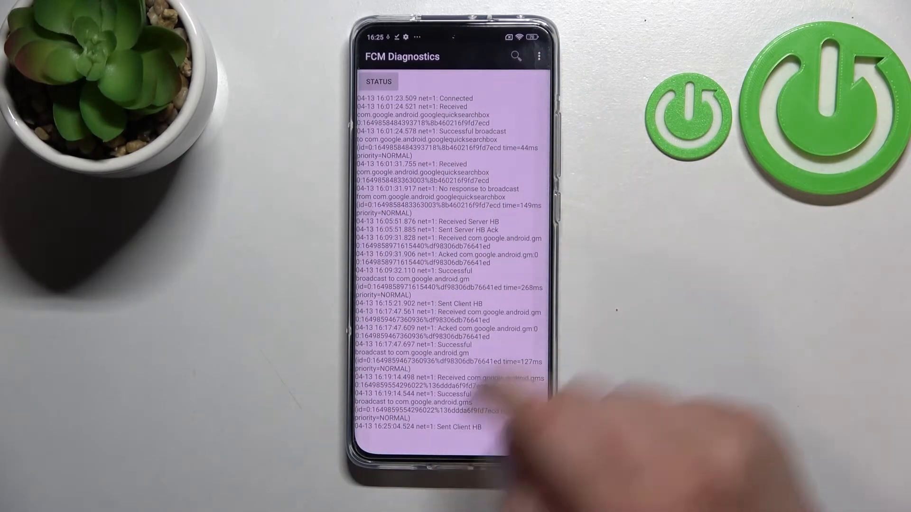
click(538, 57)
click(499, 57)
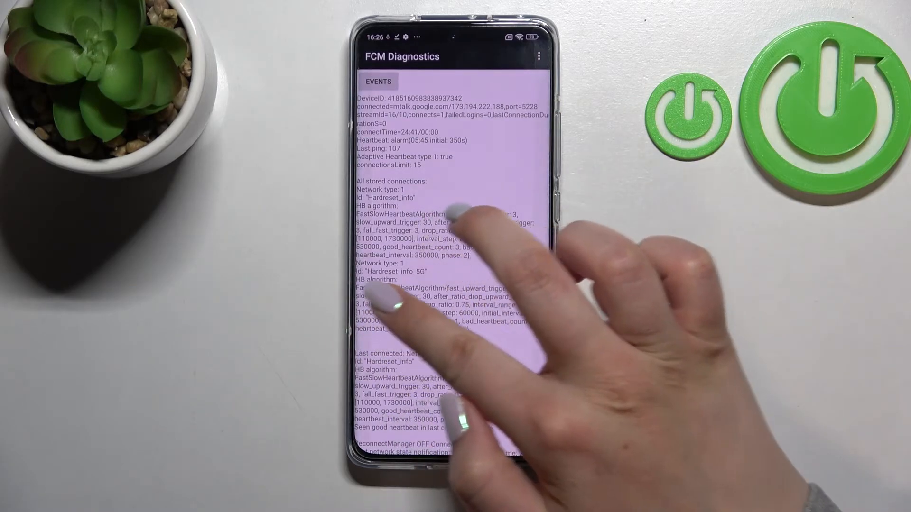
scroll(427, 285, down, 1)
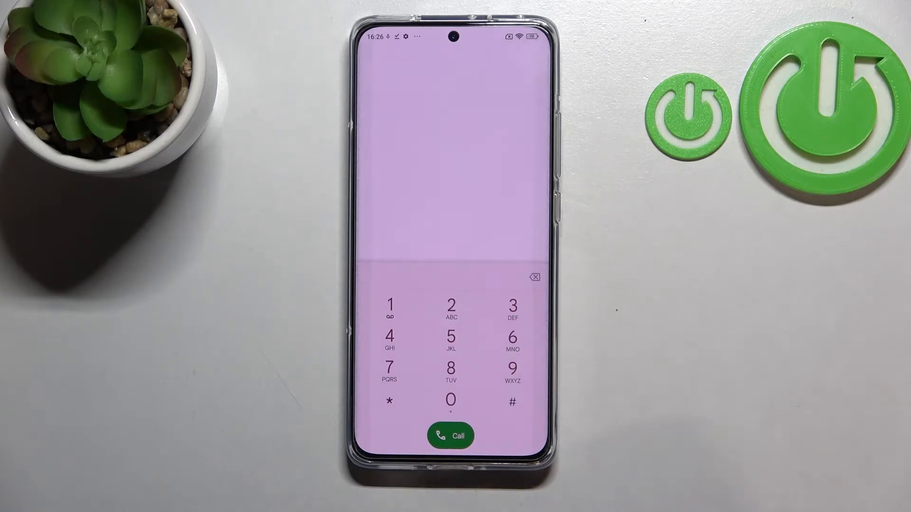
click(390, 400)
click(511, 401)
click(389, 400)
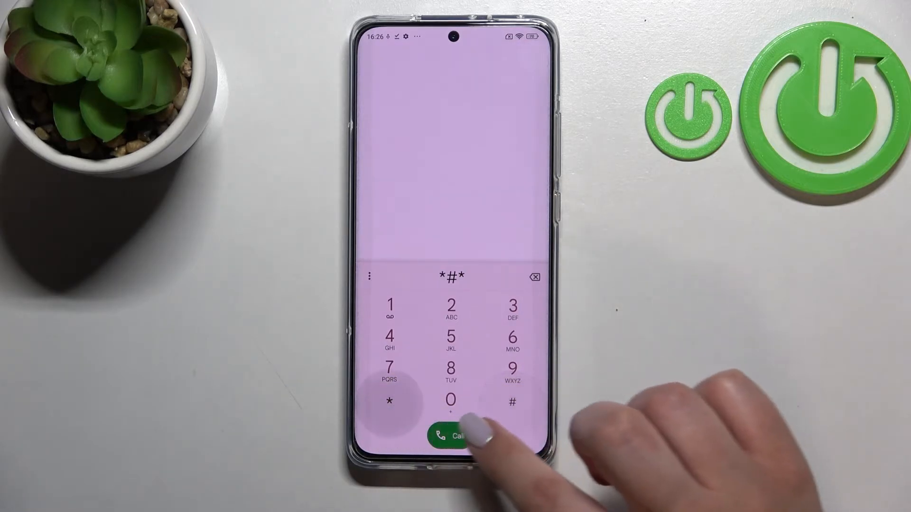
click(511, 401)
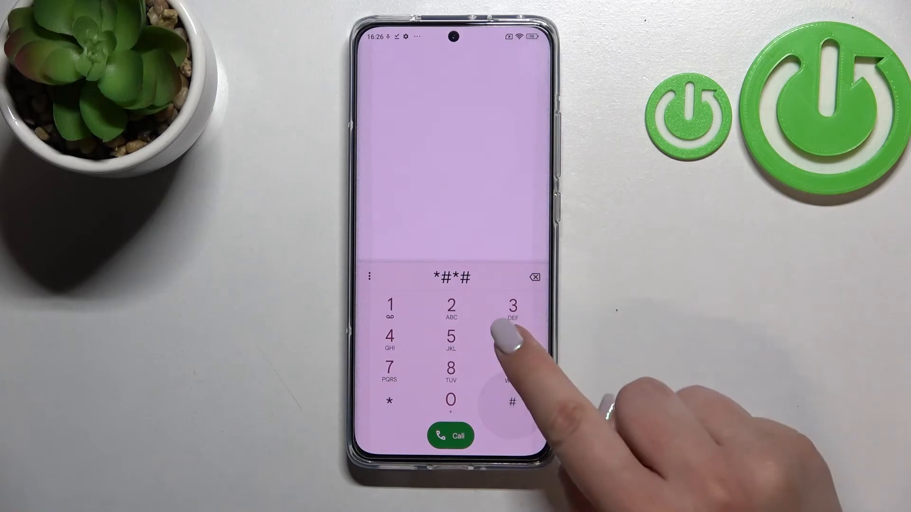
click(513, 337)
click(389, 336)
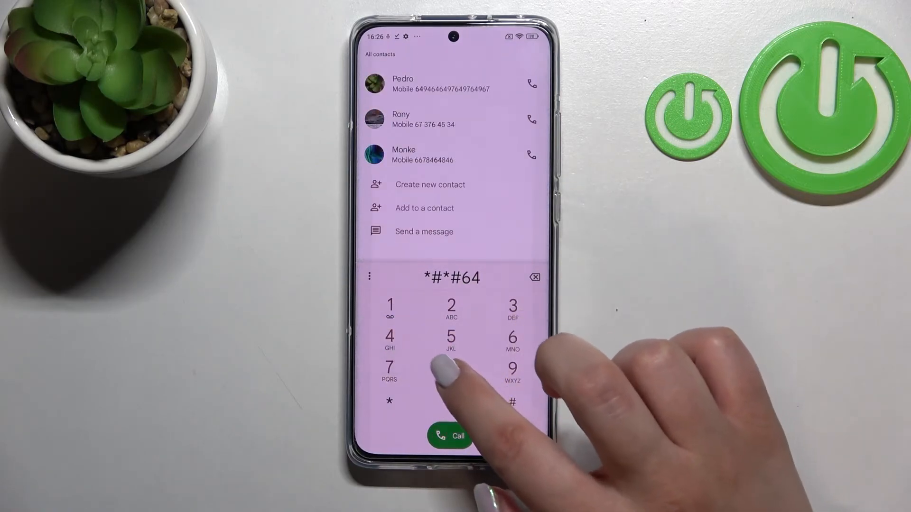
click(450, 368)
click(450, 337)
click(512, 400)
click(389, 401)
click(512, 400)
click(389, 401)
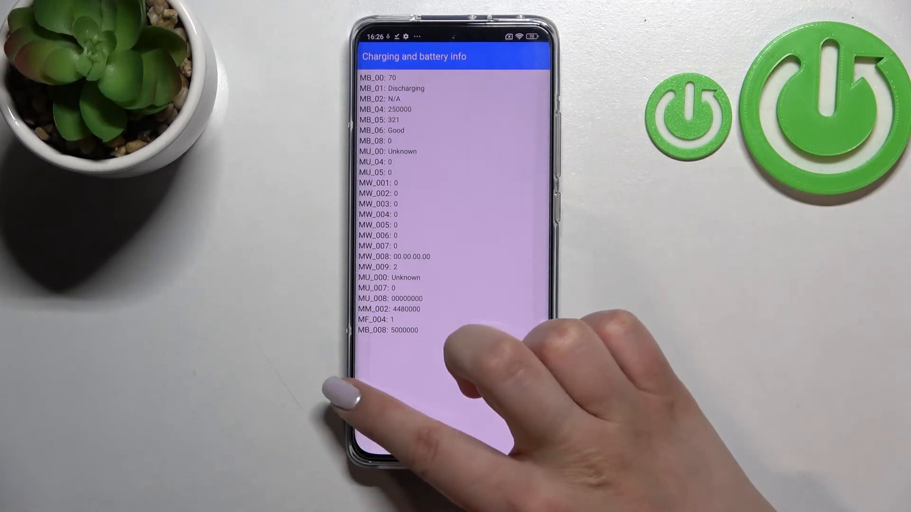
drag(360, 403, 442, 402)
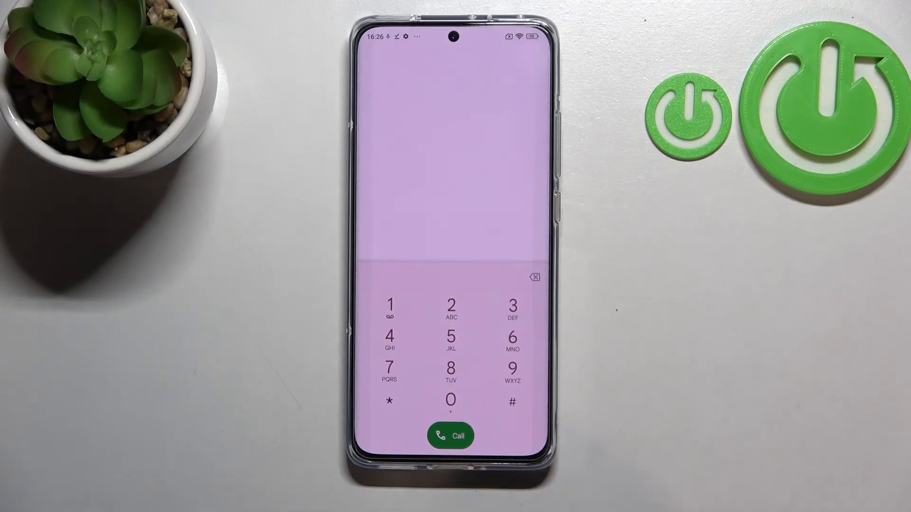
Step: Dial the secret code *#*#0000#*#* to bring up the Device Info page
click(389, 401)
click(512, 401)
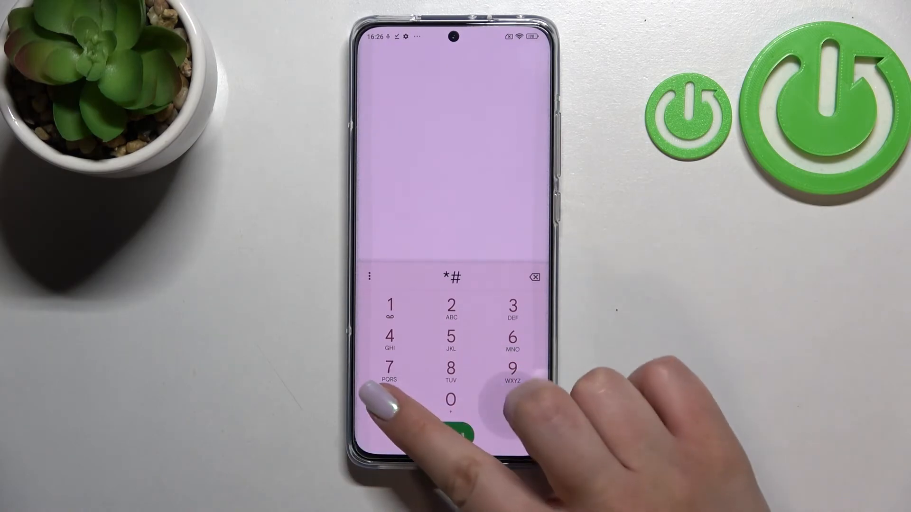
click(389, 401)
click(513, 401)
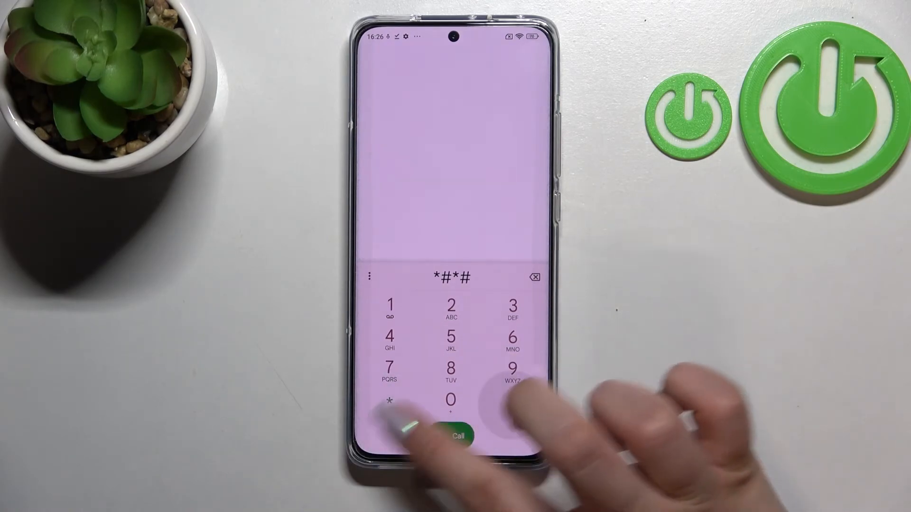
click(450, 400)
click(451, 401)
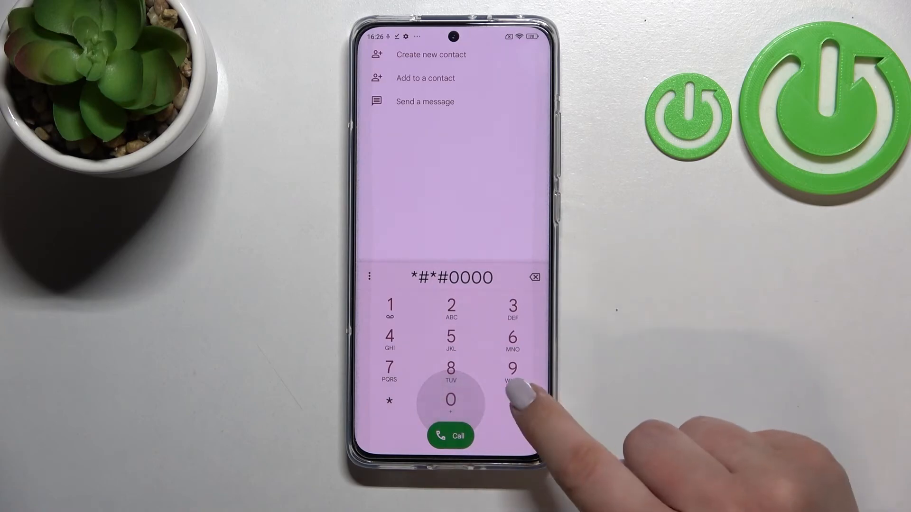
click(513, 401)
click(390, 401)
click(512, 401)
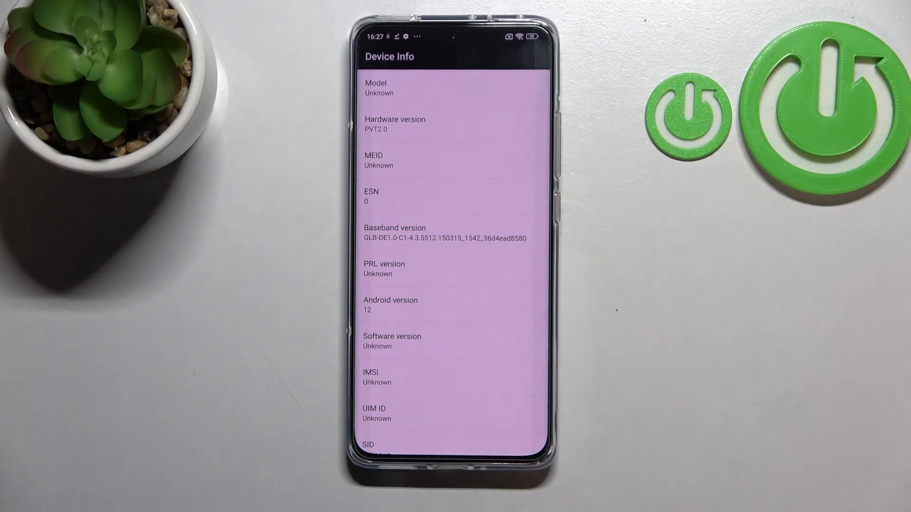
scroll(449, 306, down, 2)
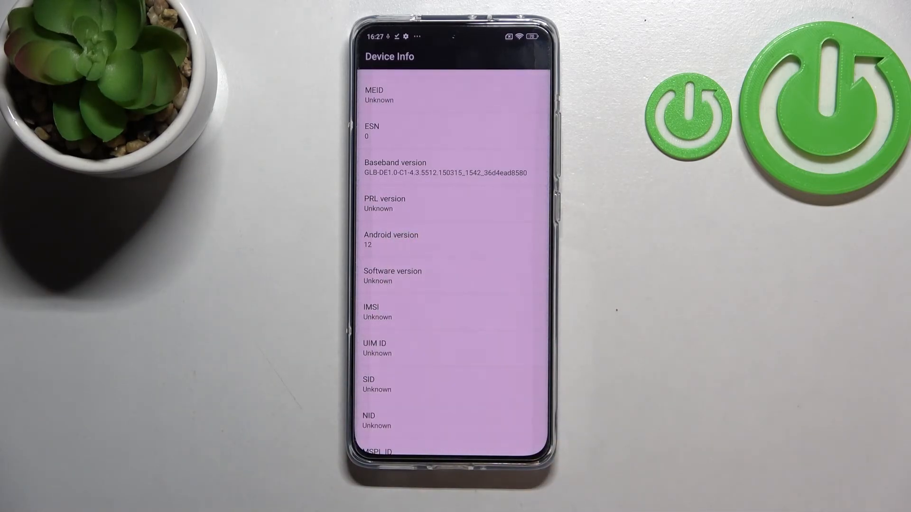
scroll(448, 321, down, 3)
Step: Leave Device Info and swipe the dialer away to return to the home screen
key(Escape)
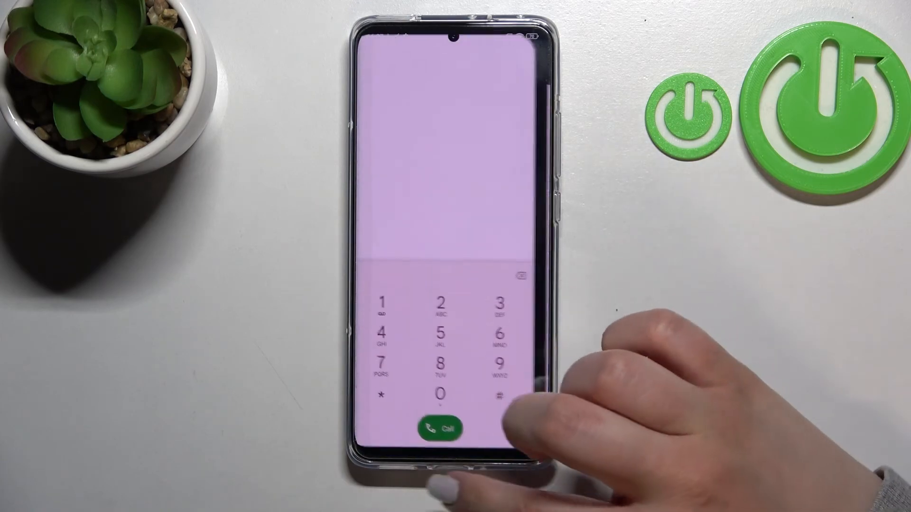
drag(454, 456, 453, 285)
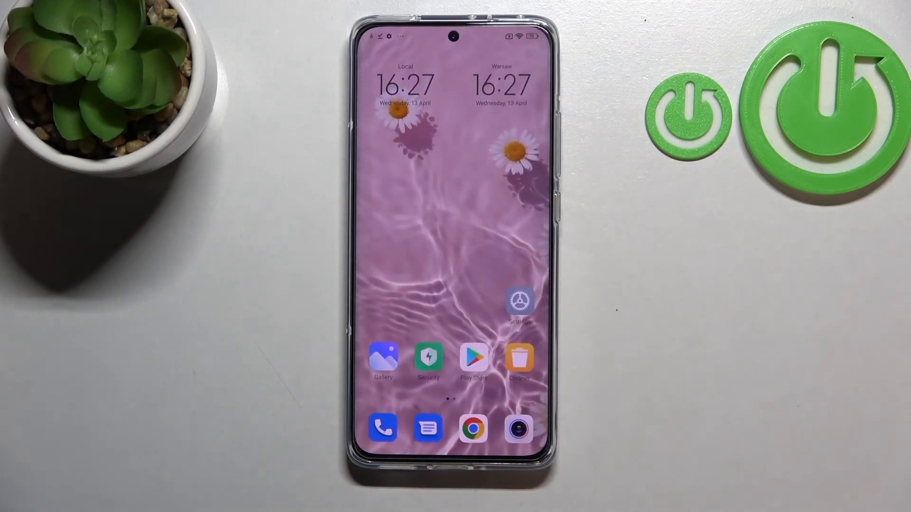